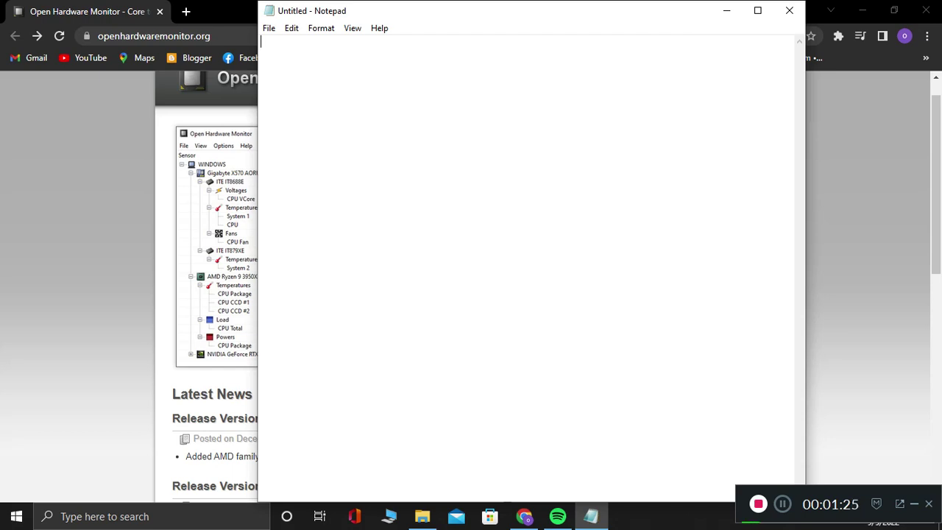
{"action": "type", "text": "https://openhardwaremonitor.org/"}
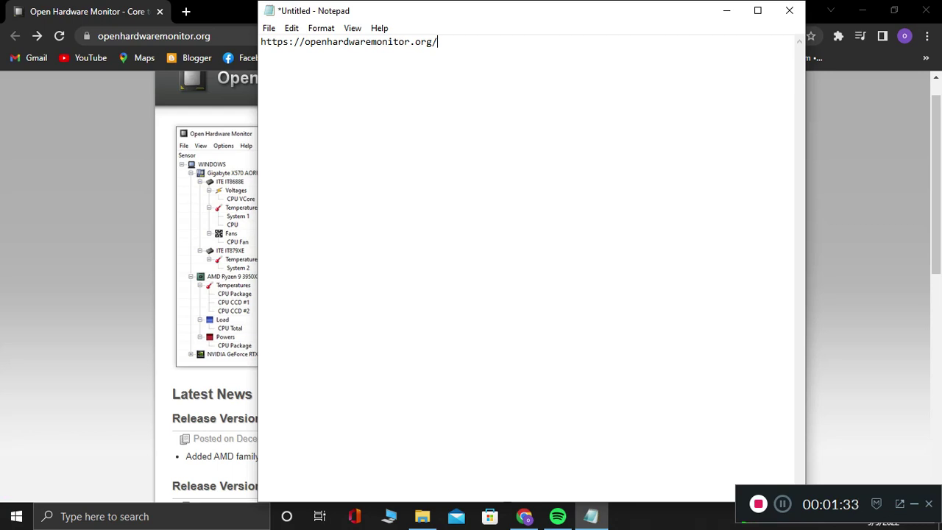
Step: Open the Open Hardware Monitor Downloads page in Chrome, then switch to the OpenHardwareMonitor folder
{"action": "key", "text": "alt+Tab"}
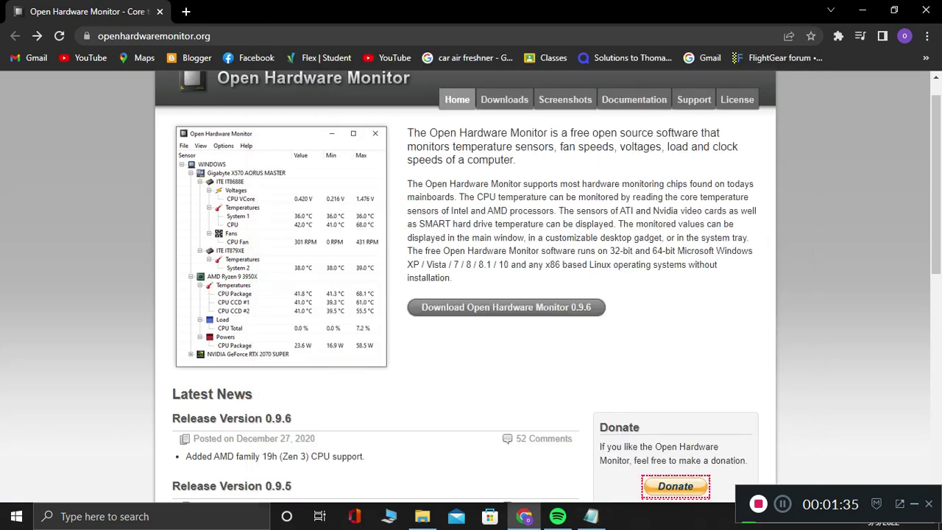
{"action": "scroll", "coordinate": [471, 287], "scroll_direction": "up", "scroll_amount": 1}
{"action": "scroll", "coordinate": [472, 287], "scroll_direction": "down", "scroll_amount": 2}
{"action": "scroll", "coordinate": [471, 287], "scroll_direction": "down", "scroll_amount": 7}
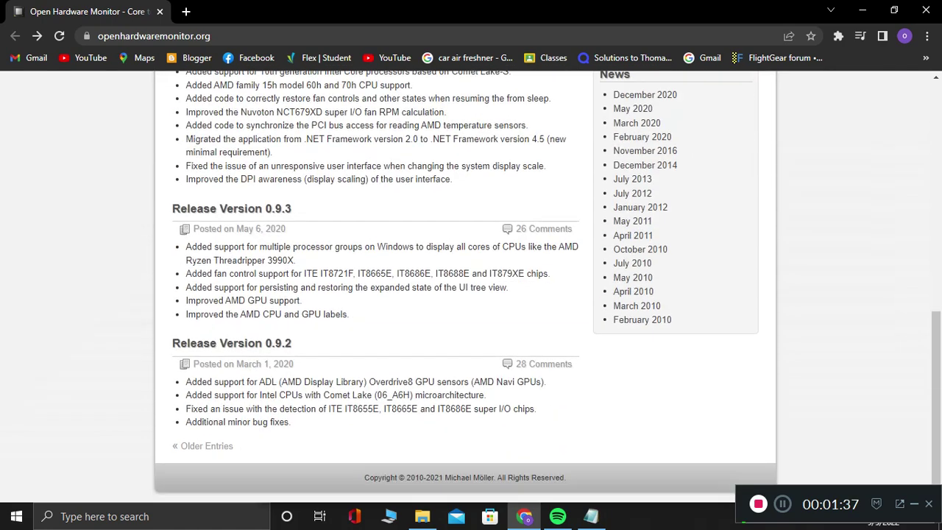
{"action": "scroll", "coordinate": [471, 288], "scroll_direction": "up", "scroll_amount": 10}
{"action": "left_click", "coordinate": [507, 338]}
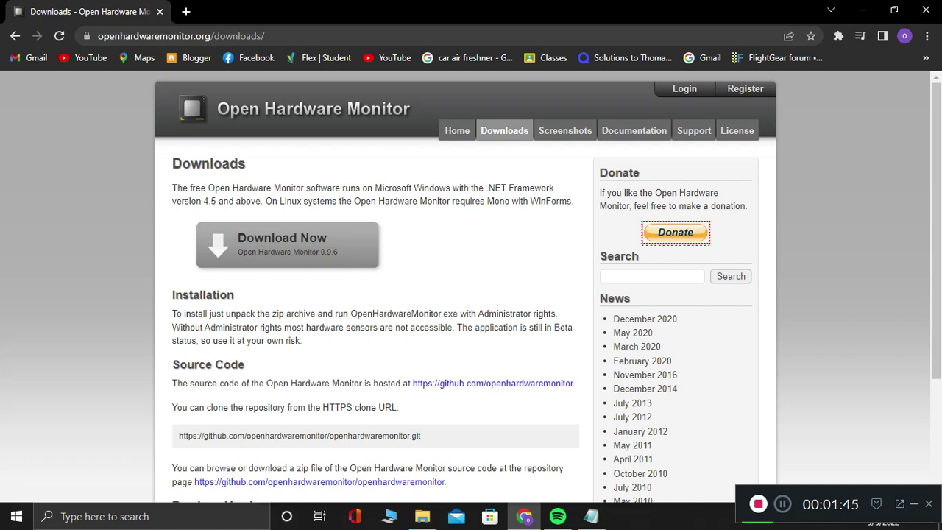
{"action": "left_click", "coordinate": [423, 516]}
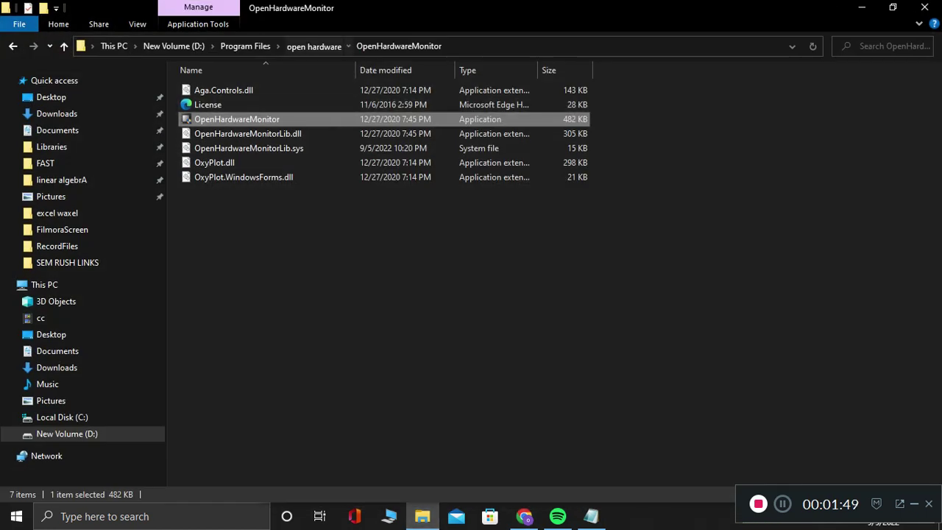
{"action": "left_click", "coordinate": [313, 46]}
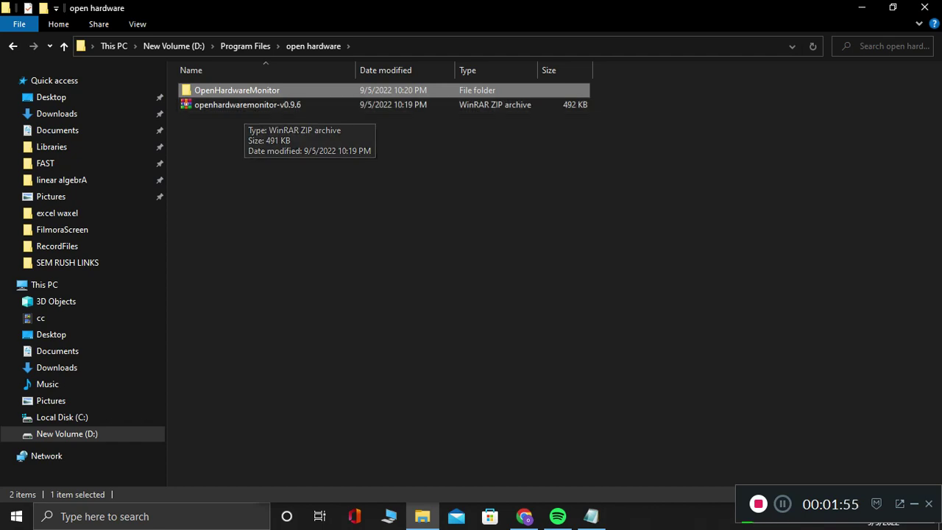
{"action": "double_click", "coordinate": [236, 90]}
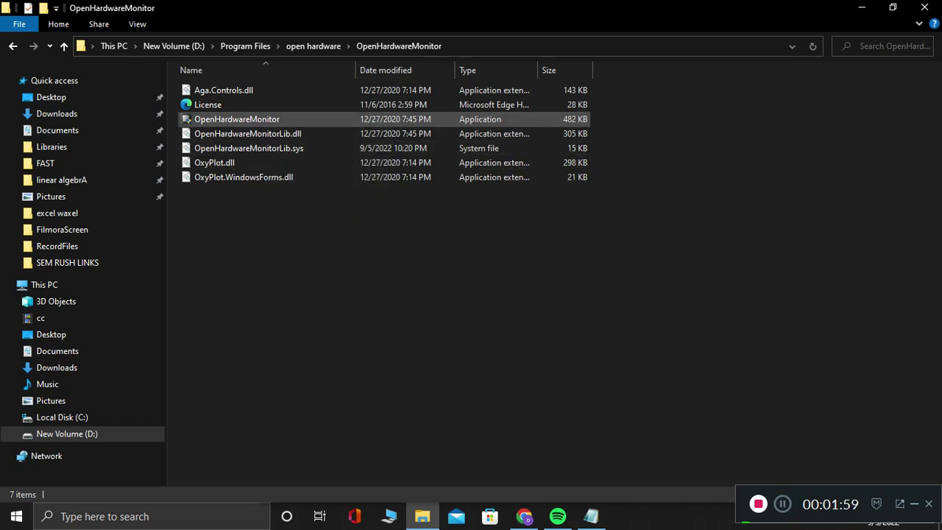
{"action": "left_click", "coordinate": [237, 122]}
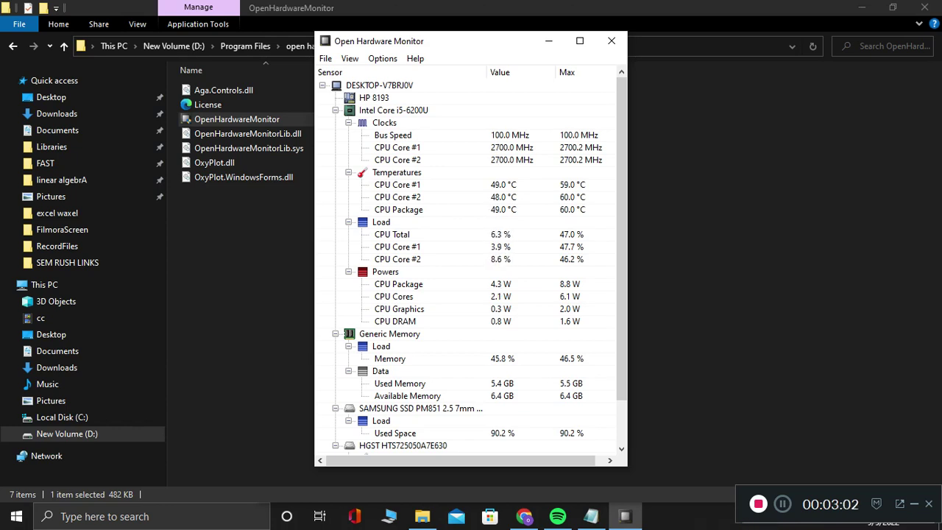
Step: Apply View > Reset Min/Max to clear the recorded minimum and maximum sensor readings
{"action": "left_click", "coordinate": [349, 58]}
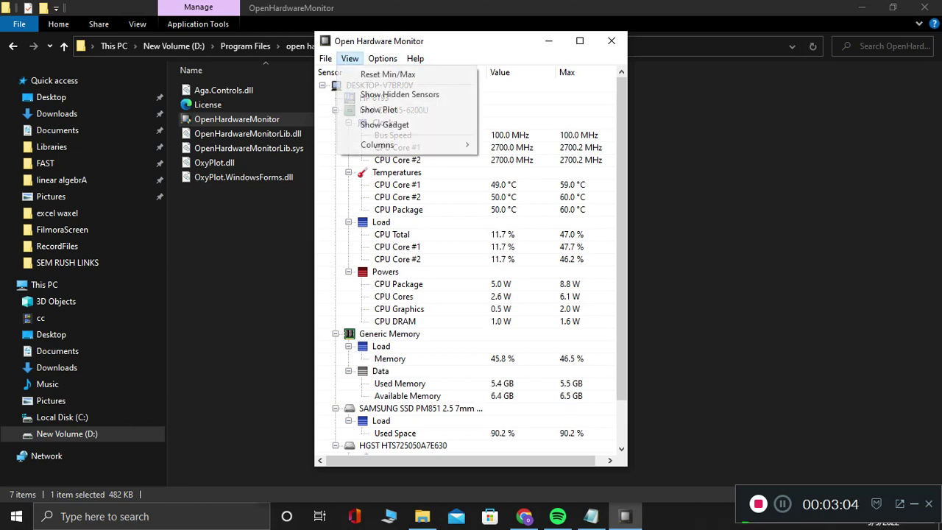
{"action": "left_click", "coordinate": [388, 74]}
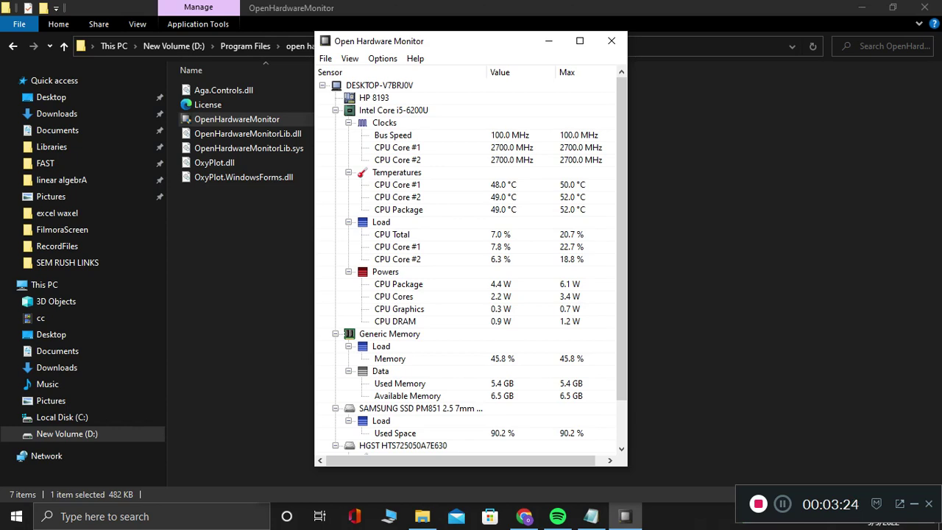
{"action": "scroll", "coordinate": [472, 265], "scroll_direction": "down", "scroll_amount": 2}
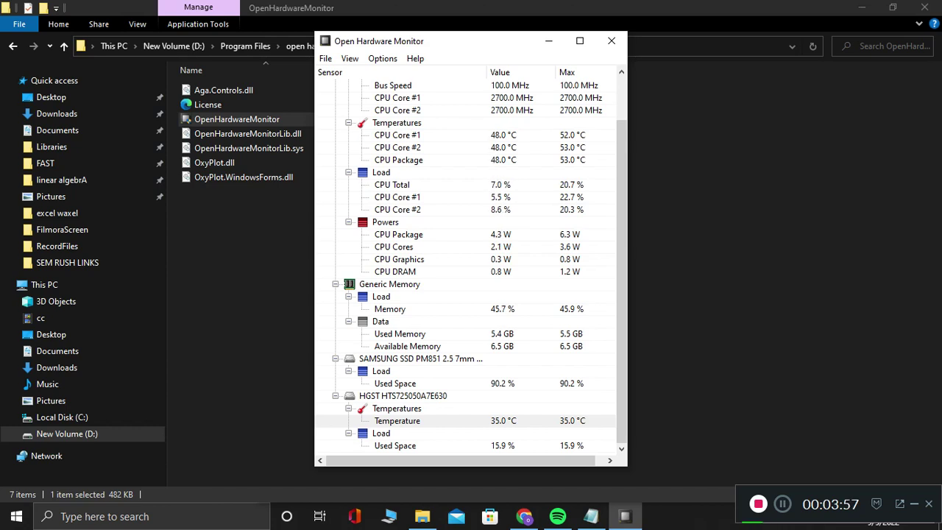
{"action": "scroll", "coordinate": [471, 265], "scroll_direction": "up", "scroll_amount": 2}
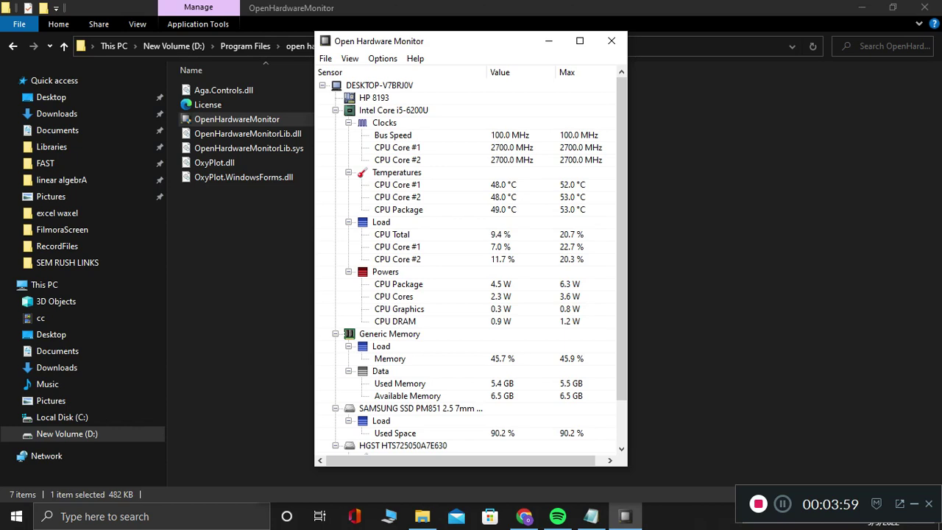